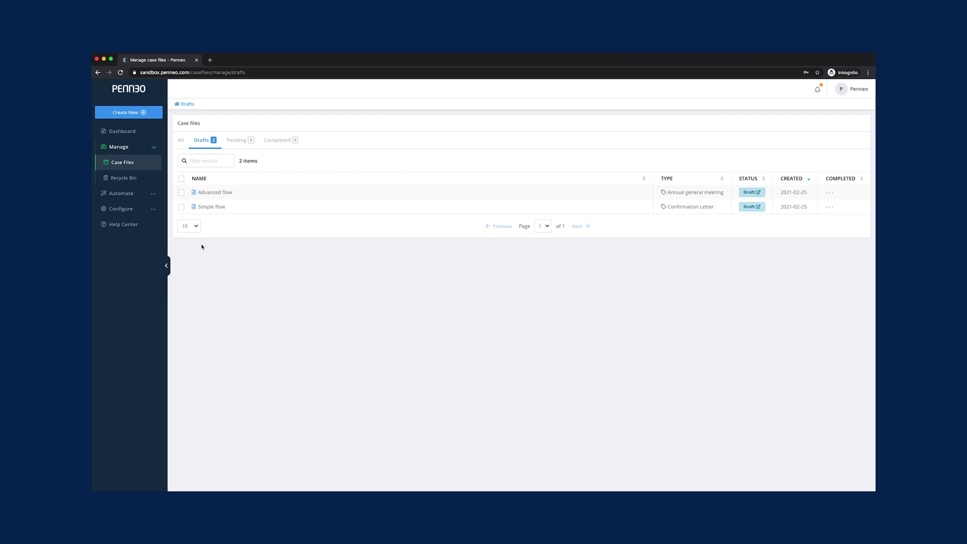
- Open the Simple flow draft, check its signing-flow table, and keep signers seeing All documents
left_click(211, 207)
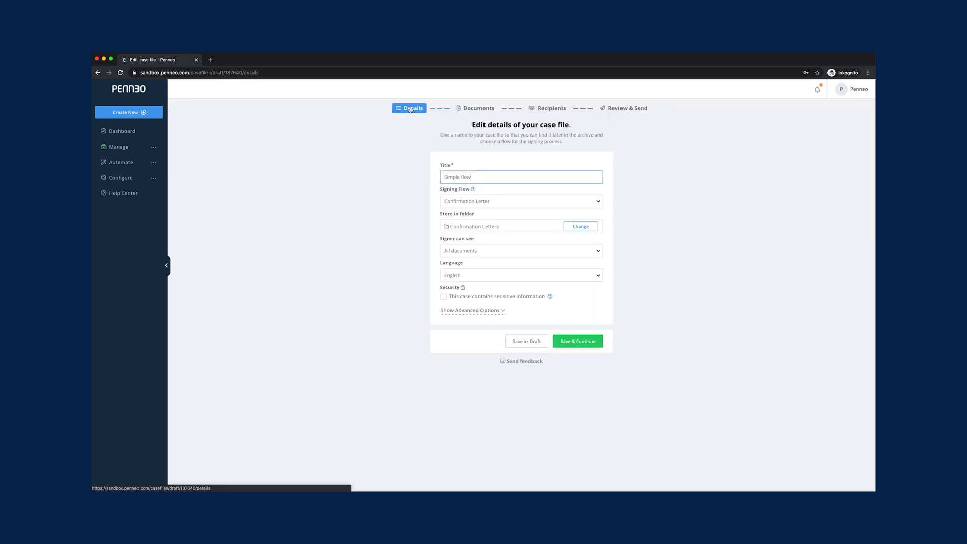
left_click(474, 190)
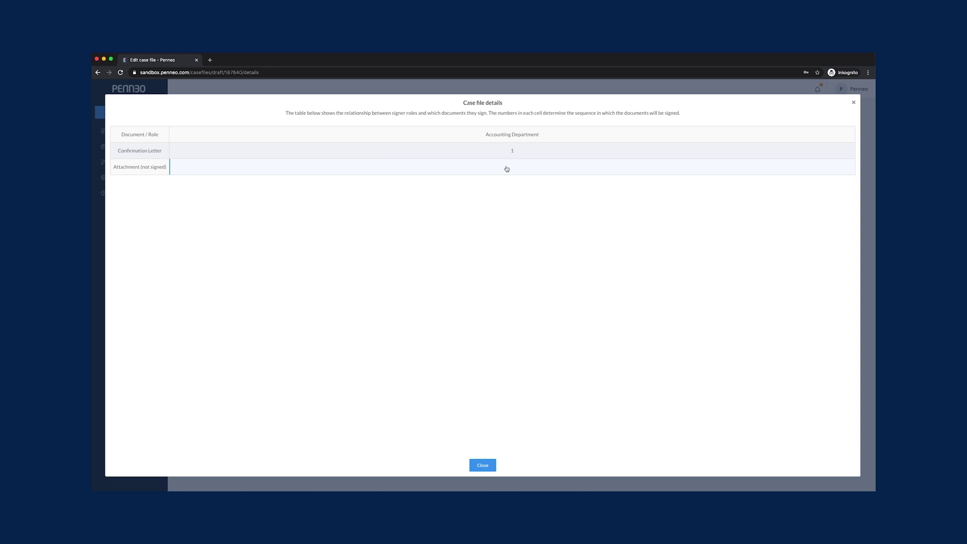
left_click(854, 104)
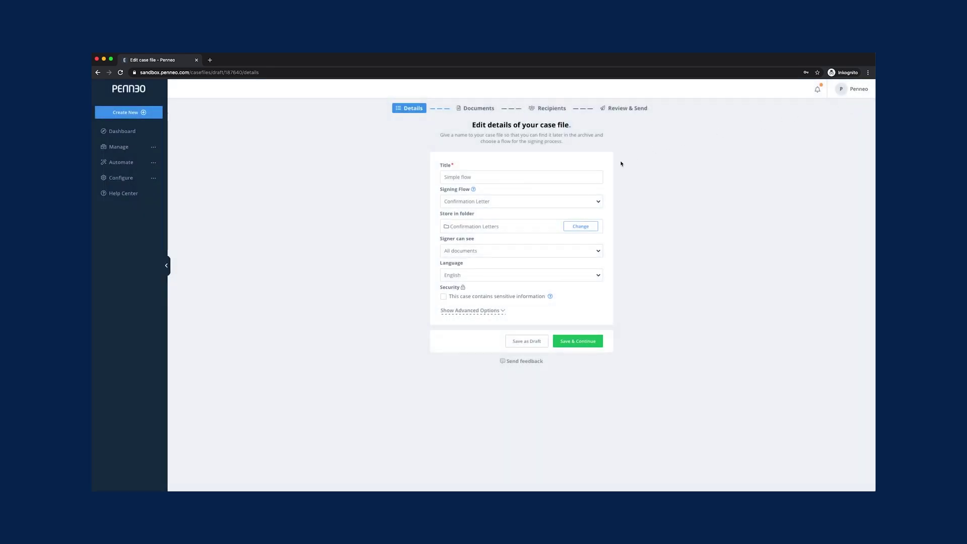
left_click(596, 251)
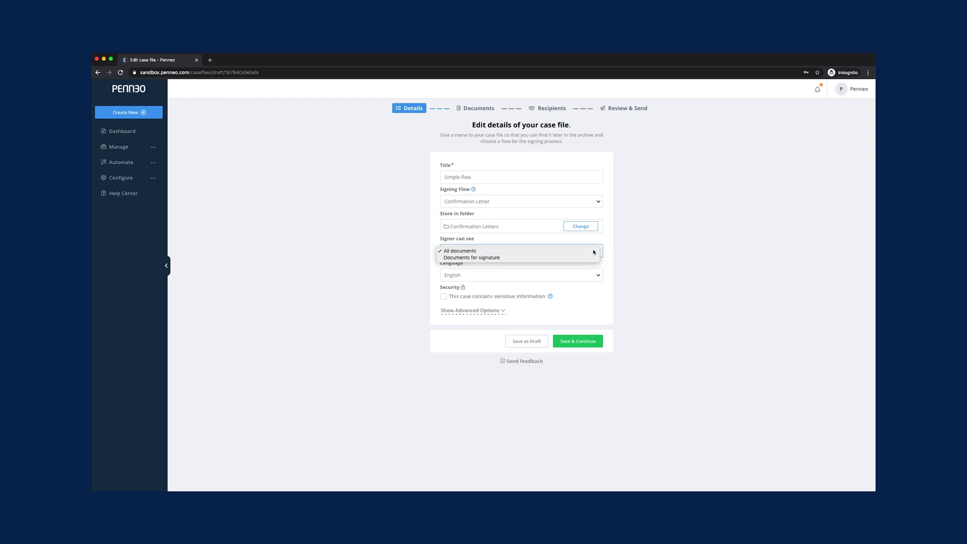
left_click(593, 252)
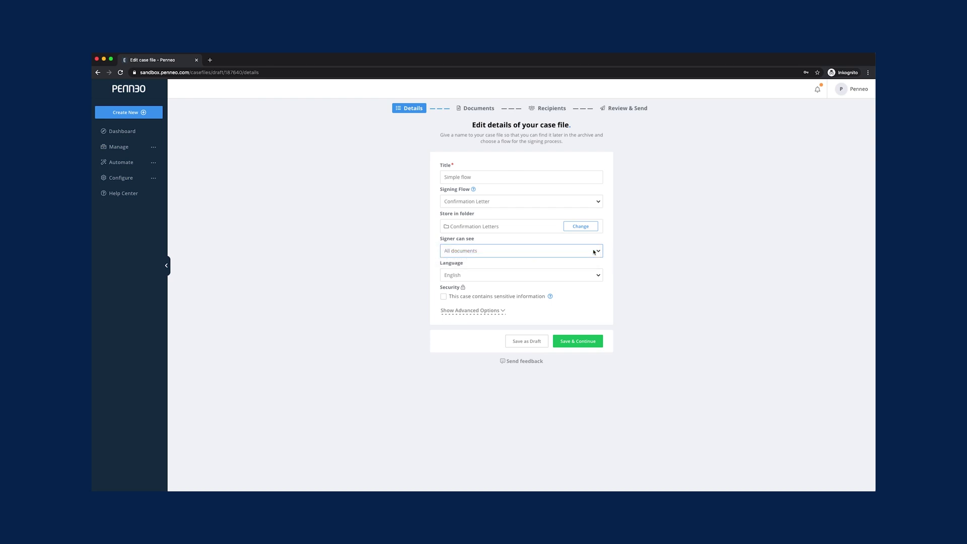
left_click(481, 109)
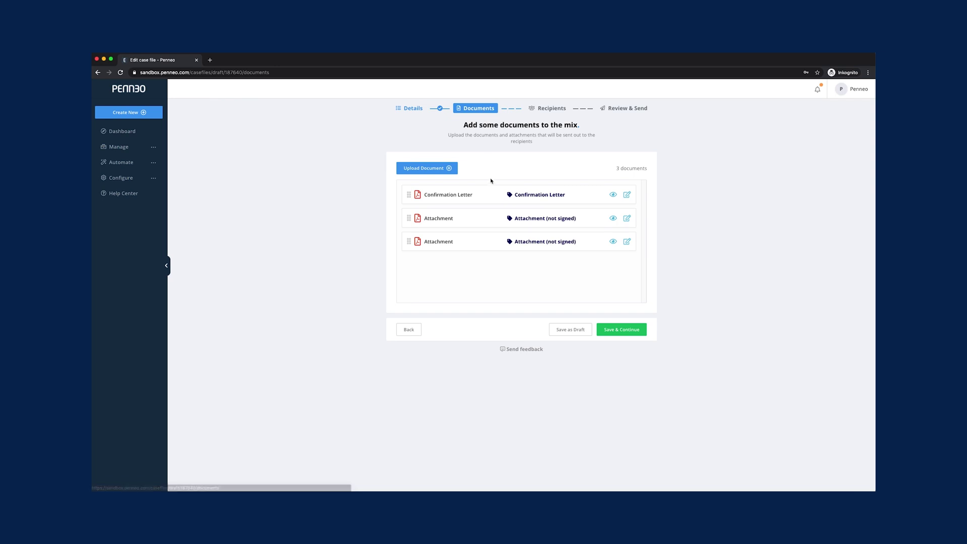
- Save the Confirmation Letter and first Accounting Department recipient unchanged, then reach Review & Send
left_click(627, 195)
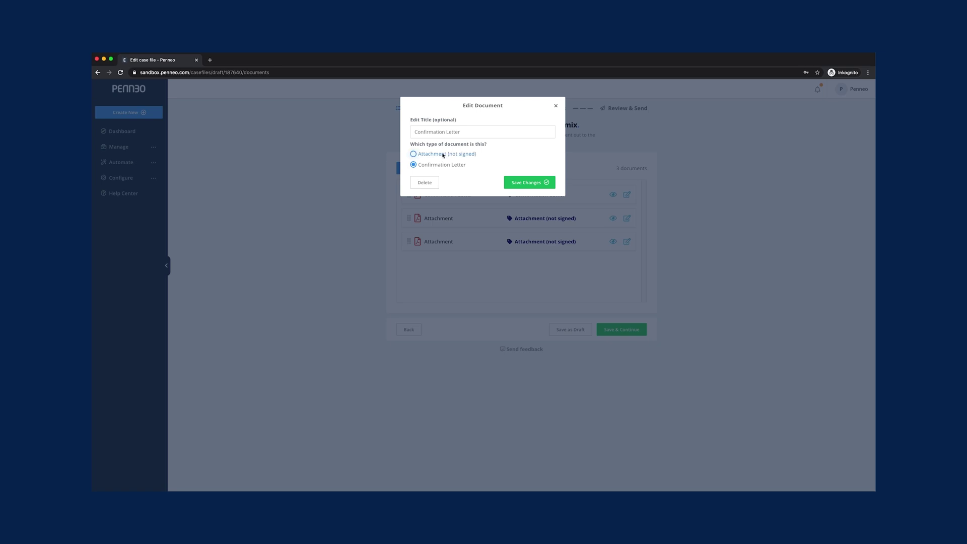
left_click(527, 183)
left_click(553, 109)
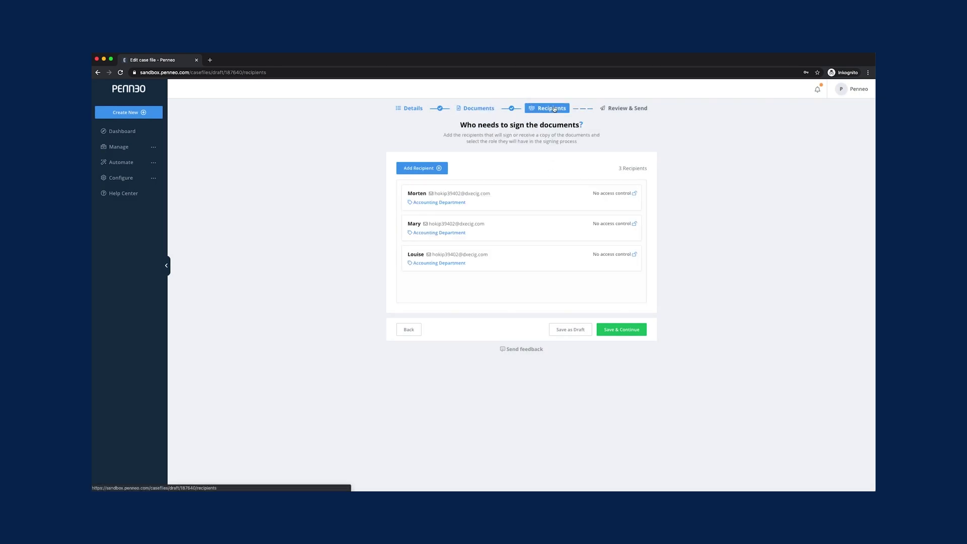
left_click(526, 193)
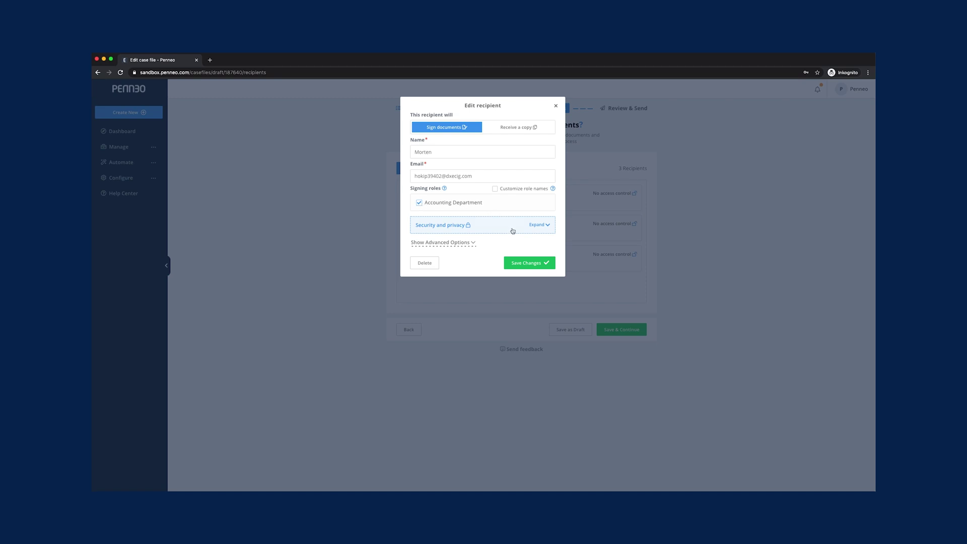
left_click(530, 263)
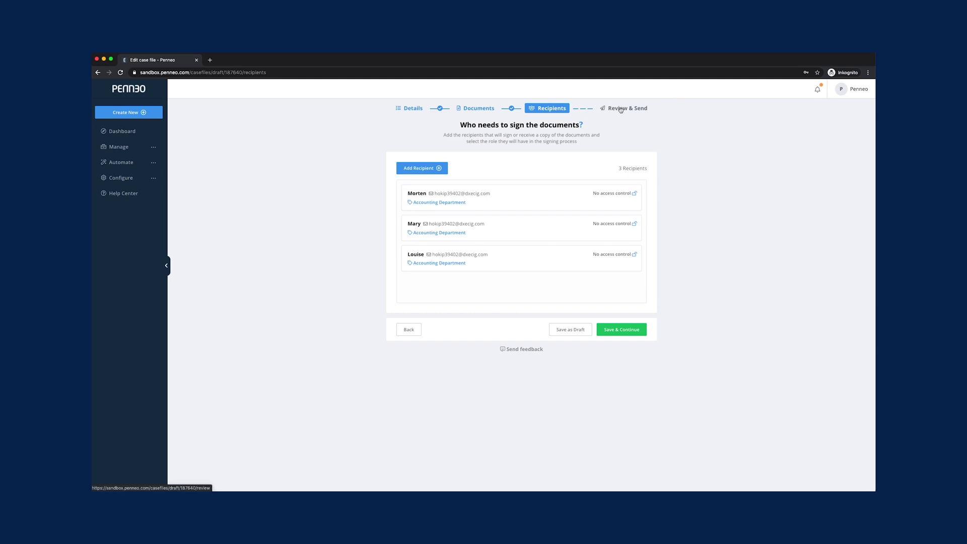
left_click(620, 109)
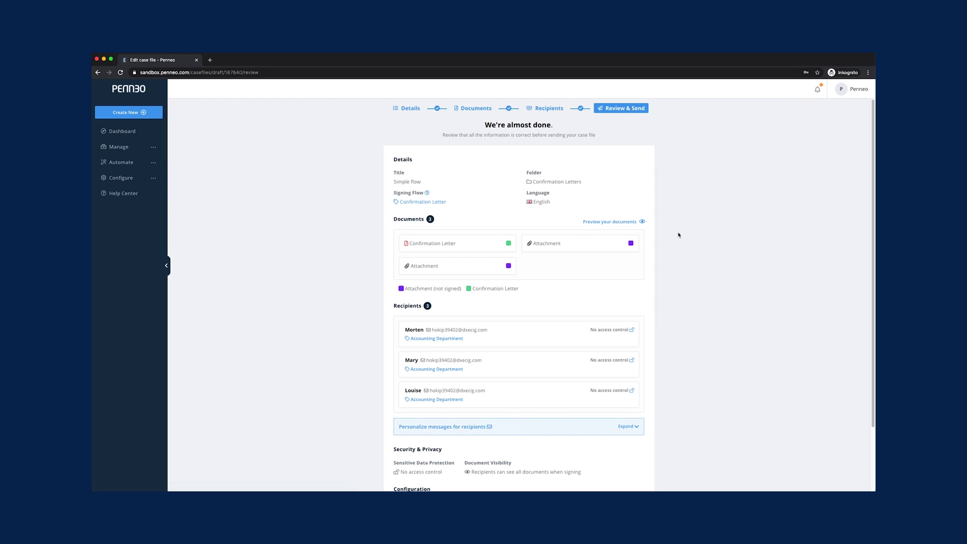
- Send the Simple flow case file for signing and open the Advanced flow draft from Drafts
scroll(678, 235, "down", 3)
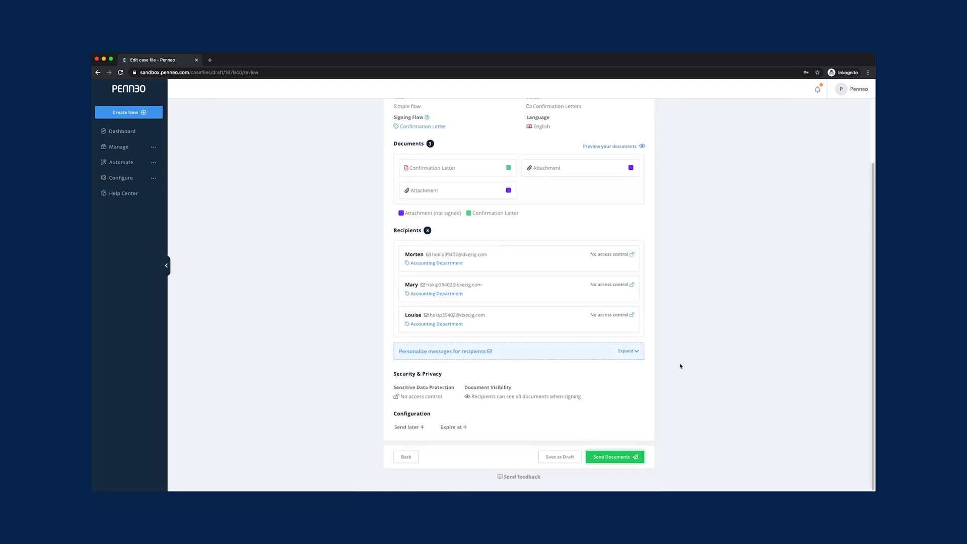
left_click(625, 455)
left_click(518, 305)
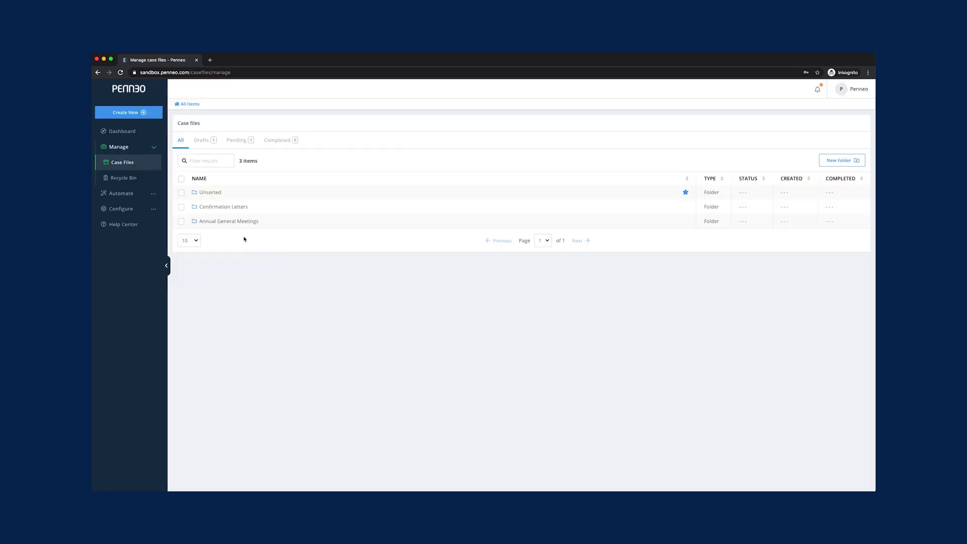
left_click(203, 141)
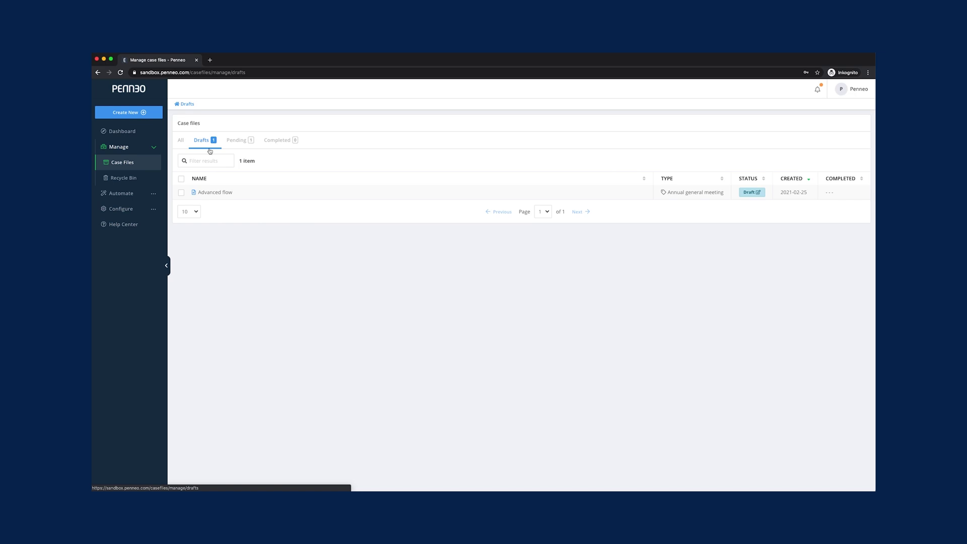
left_click(223, 196)
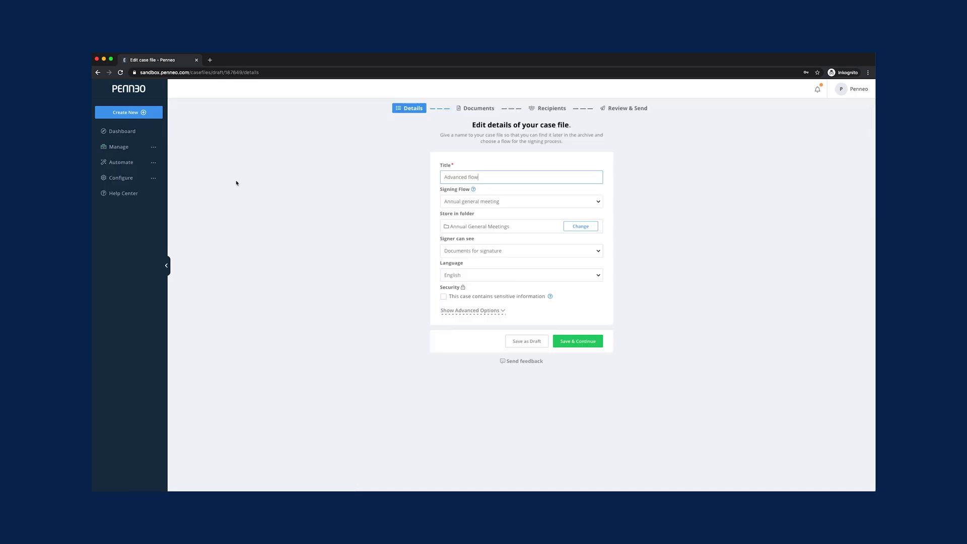
- Check the Advanced flow signing-order table and keep signers limited to Documents for signature
left_click(472, 190)
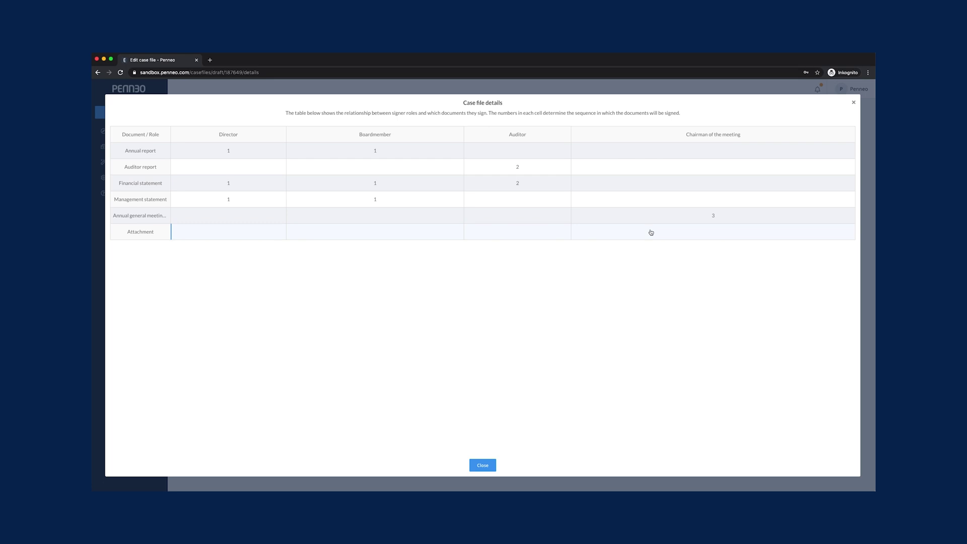
left_click(852, 102)
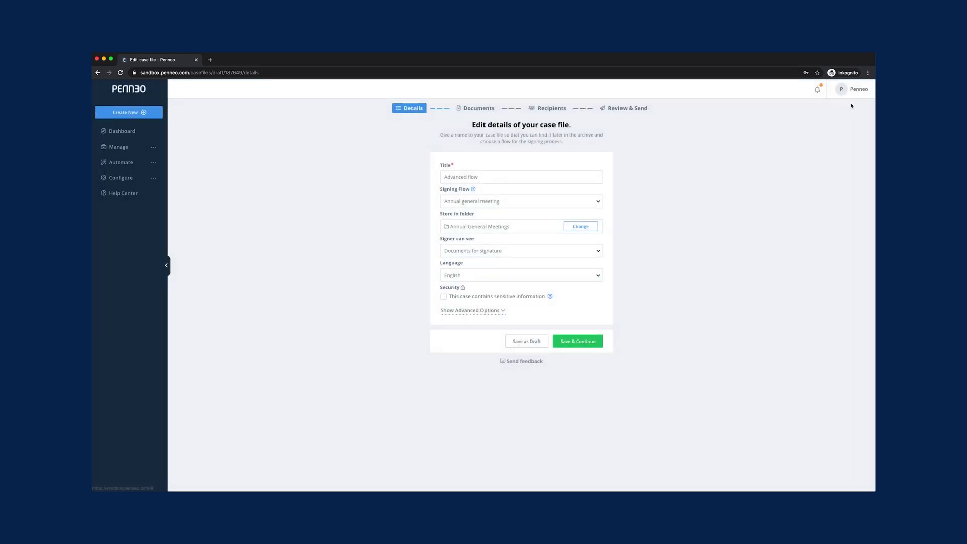
left_click(600, 255)
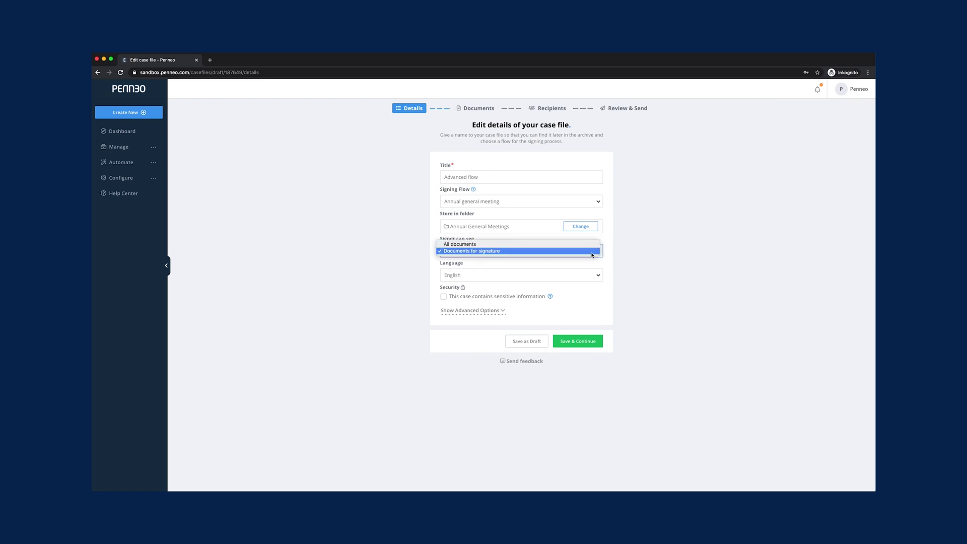
left_click(591, 251)
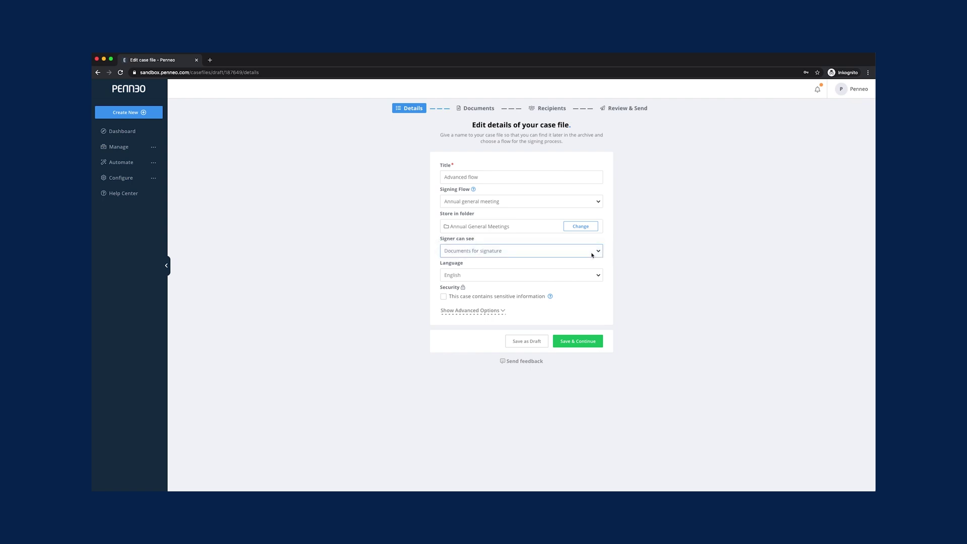
left_click(482, 108)
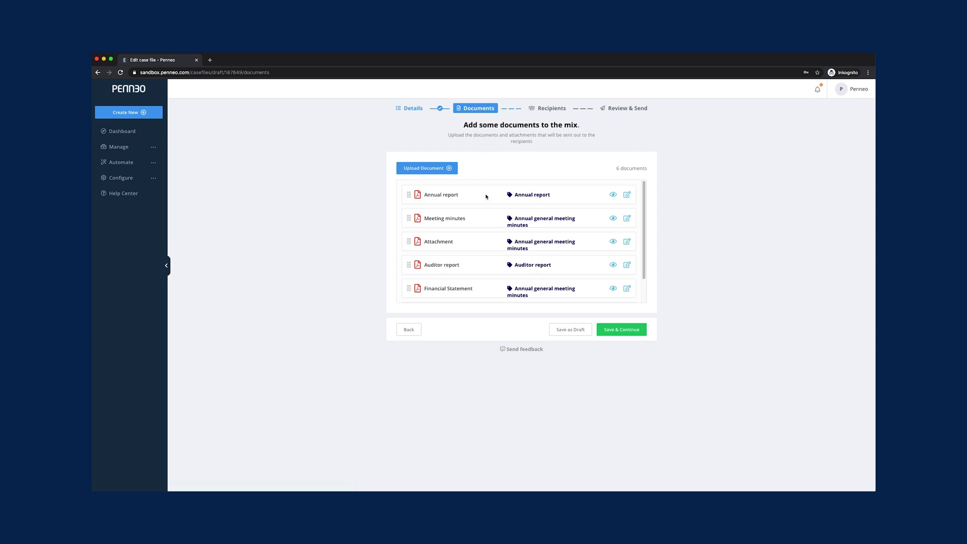
- Leave the Annual report unchanged and add the Boardmember role to the meeting chairman recipient
left_click(625, 197)
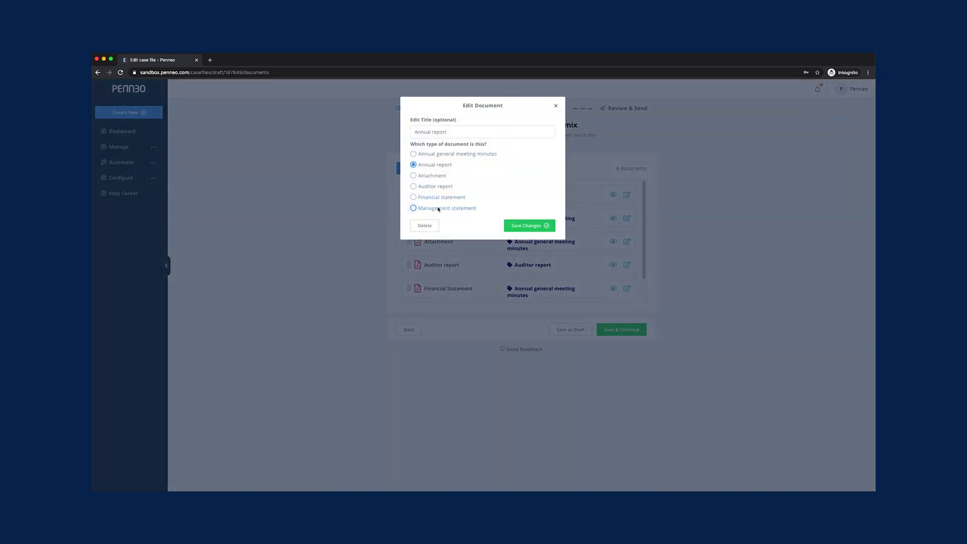
left_click(526, 225)
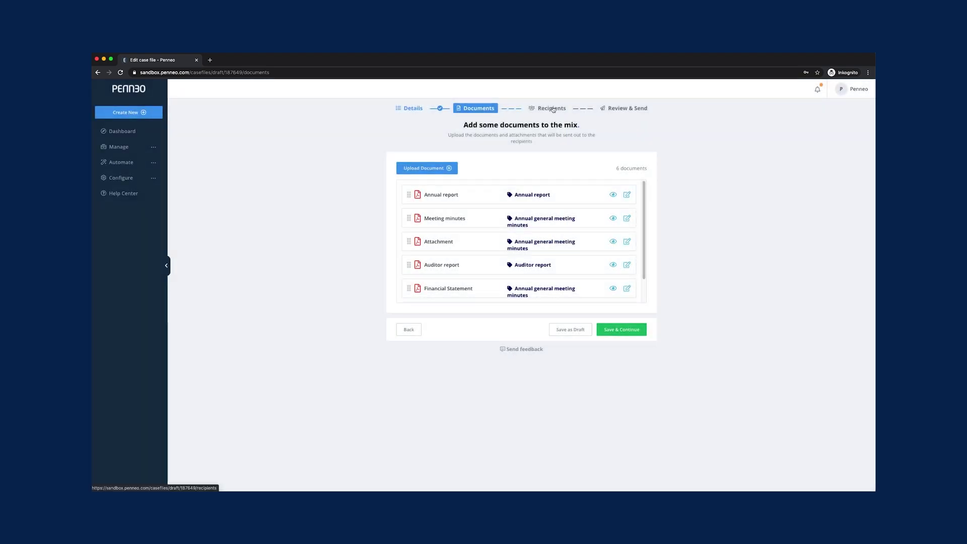
left_click(553, 108)
scroll(546, 281, "down", 4)
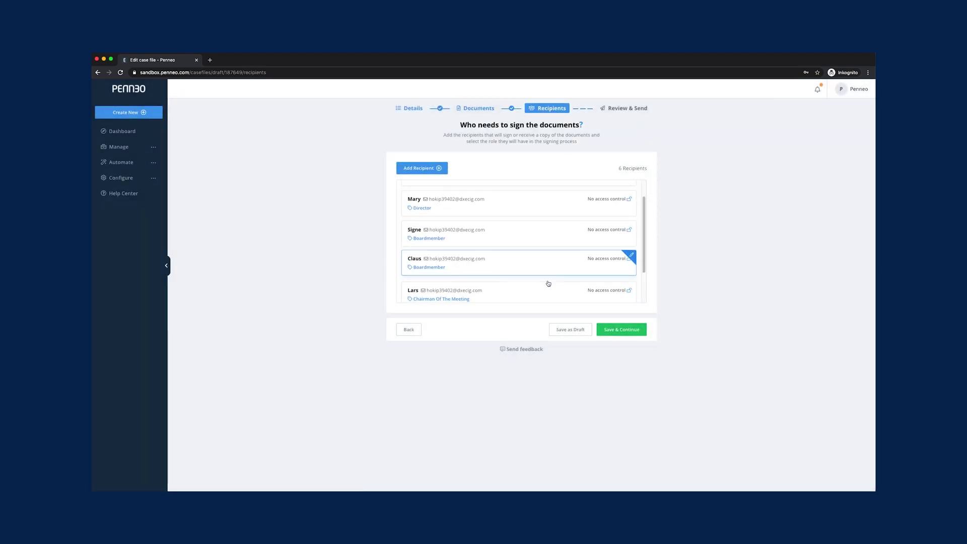
left_click(534, 250)
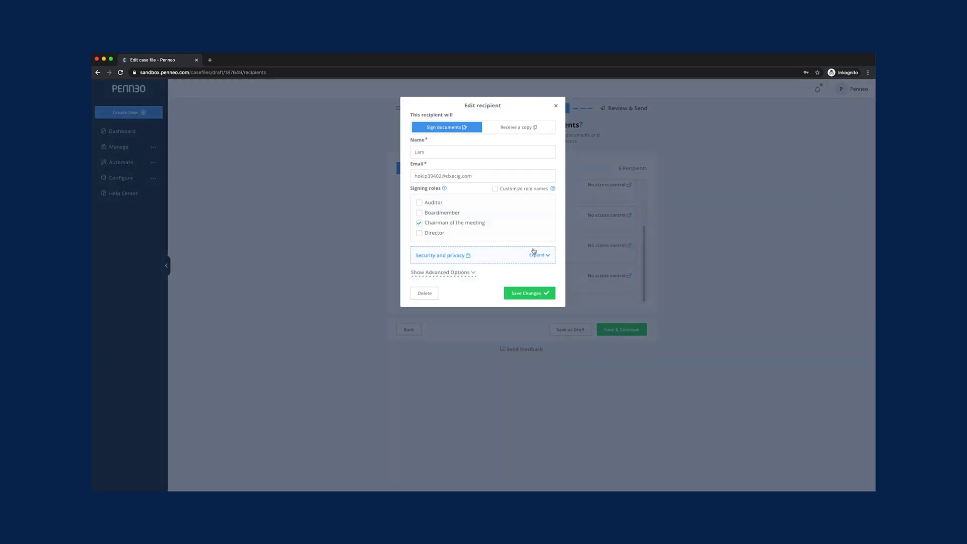
left_click(420, 214)
left_click(528, 292)
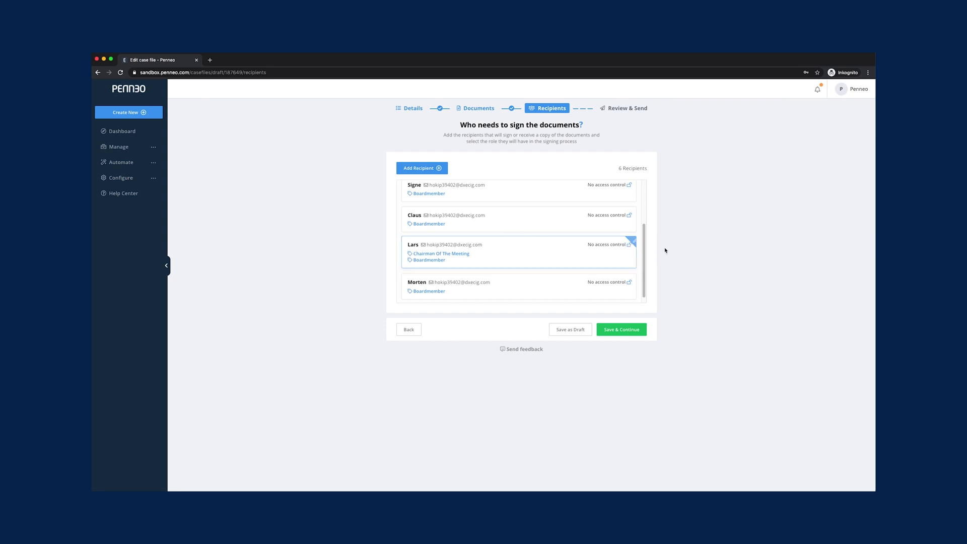
left_click(631, 109)
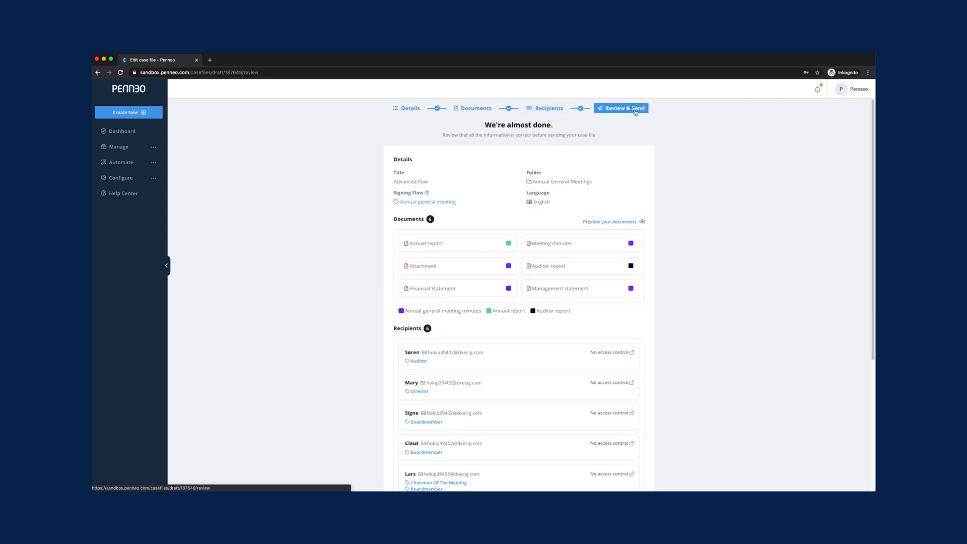
scroll(683, 257, "down", 5)
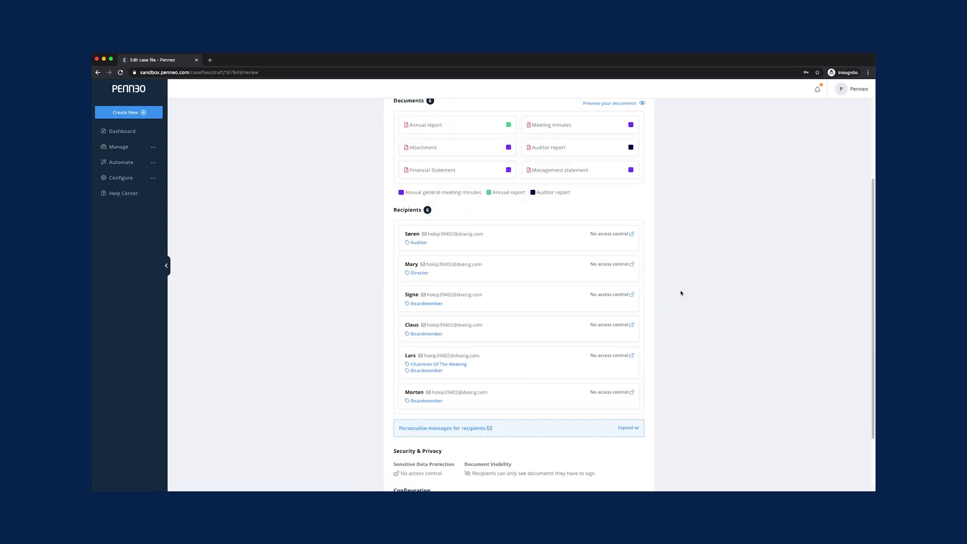